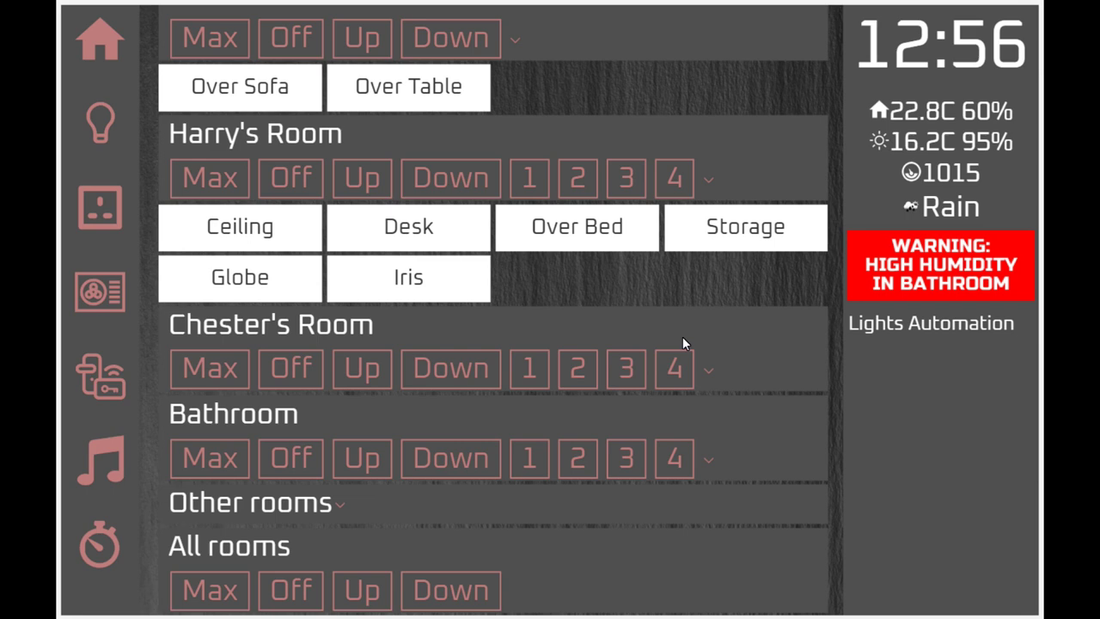
{"action": "scroll", "coordinate": [671, 332], "scroll_direction": "up", "scroll_amount": 2}
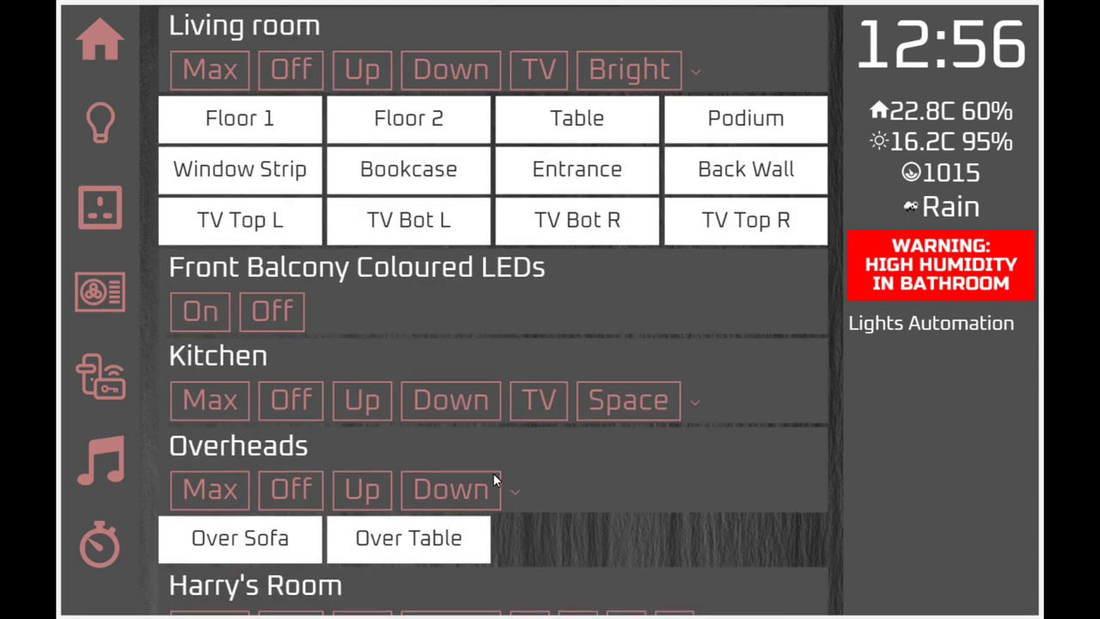
Collapse the Living room, Overheads and Harry's Room lamp lists
{"action": "left_click", "coordinate": [700, 72]}
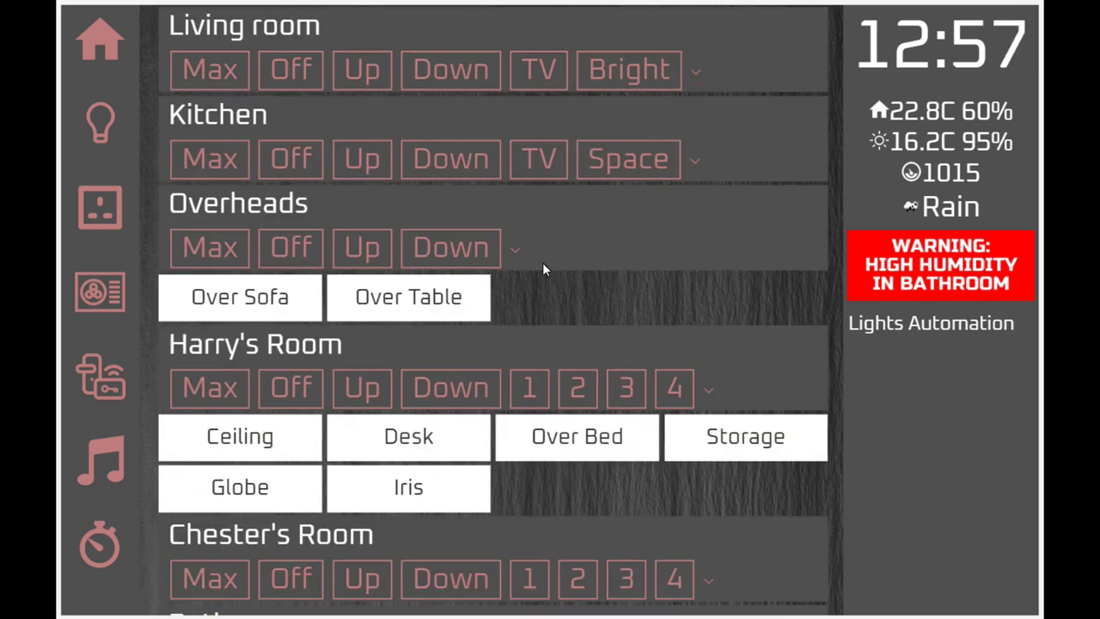
{"action": "left_click", "coordinate": [512, 252]}
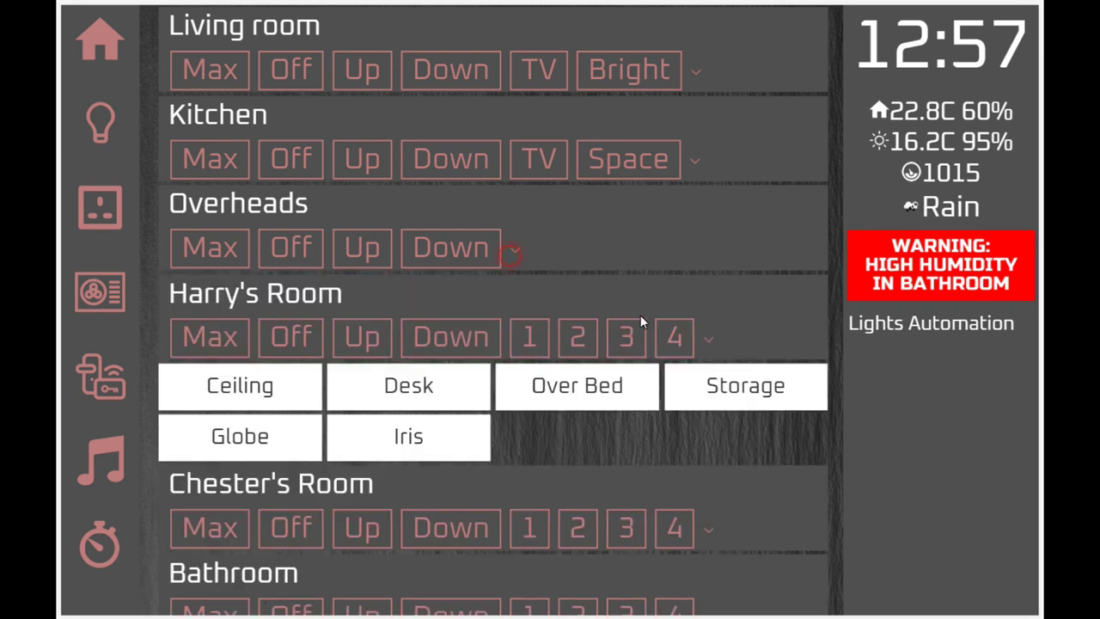
{"action": "left_click", "coordinate": [710, 337]}
Switch to the devices page with air purifier, dehumidifier, TV and washing machine modes
{"action": "scroll", "coordinate": [679, 326], "scroll_direction": "down", "scroll_amount": 1}
{"action": "scroll", "coordinate": [679, 327], "scroll_direction": "up", "scroll_amount": 1}
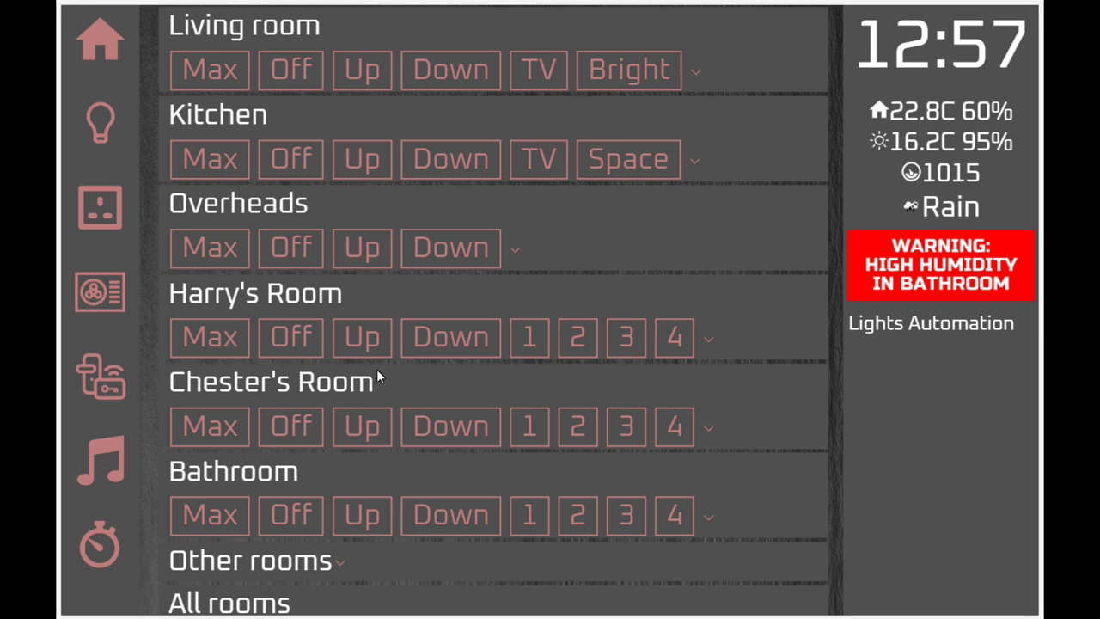
{"action": "left_click", "coordinate": [98, 203]}
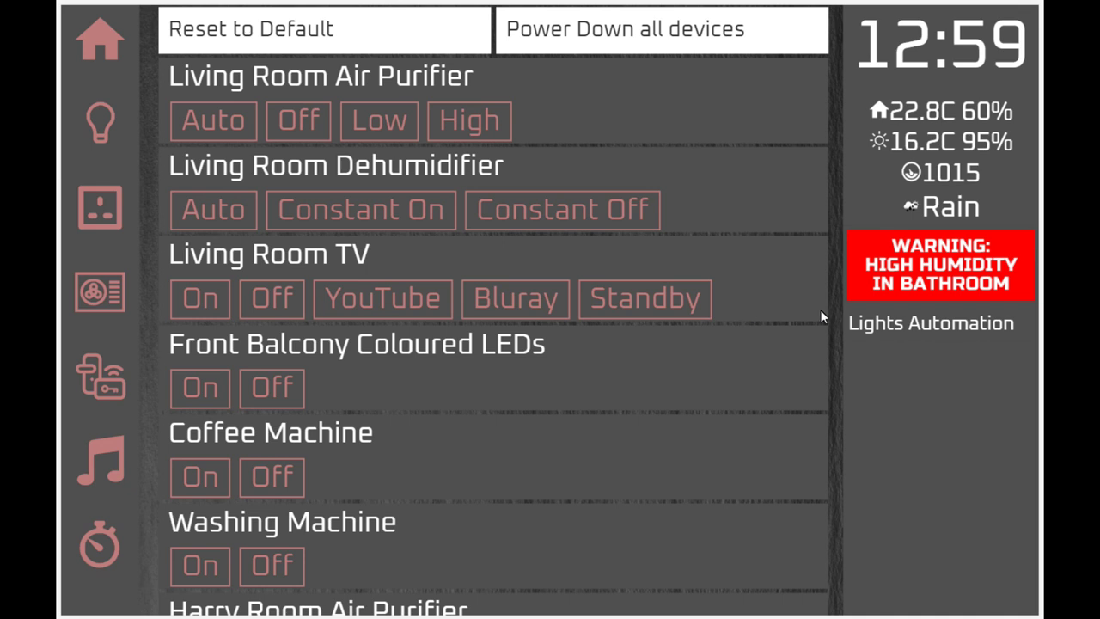
Scroll the devices list down to Chester Blinds with All Open, All Half and All Close
{"action": "scroll", "coordinate": [820, 309], "scroll_direction": "down", "scroll_amount": 3}
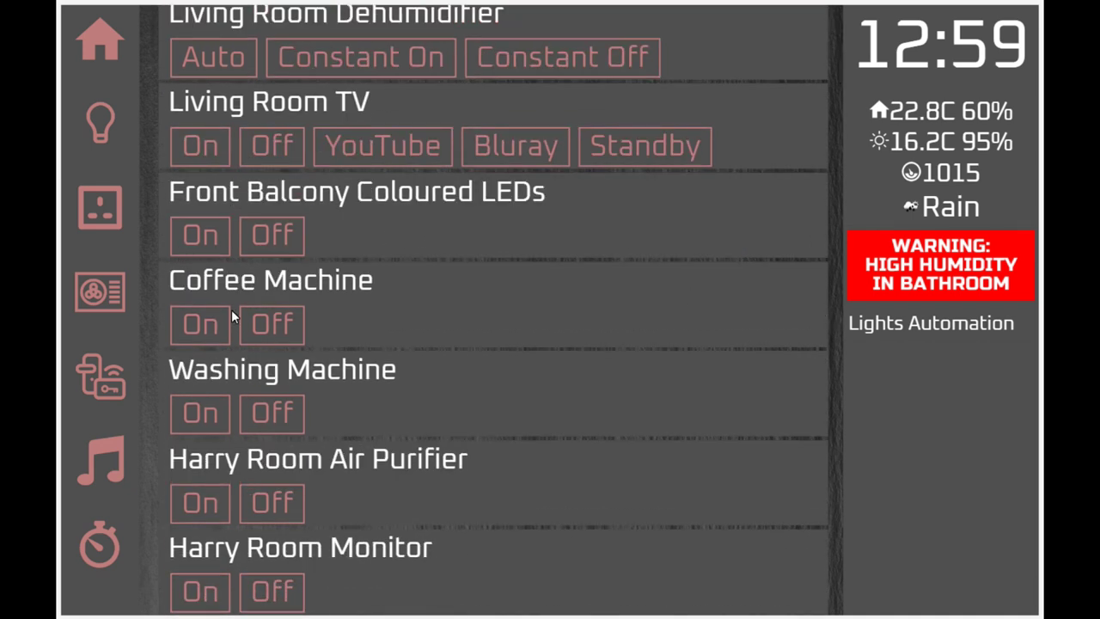
{"action": "scroll", "coordinate": [238, 284], "scroll_direction": "down", "scroll_amount": 1}
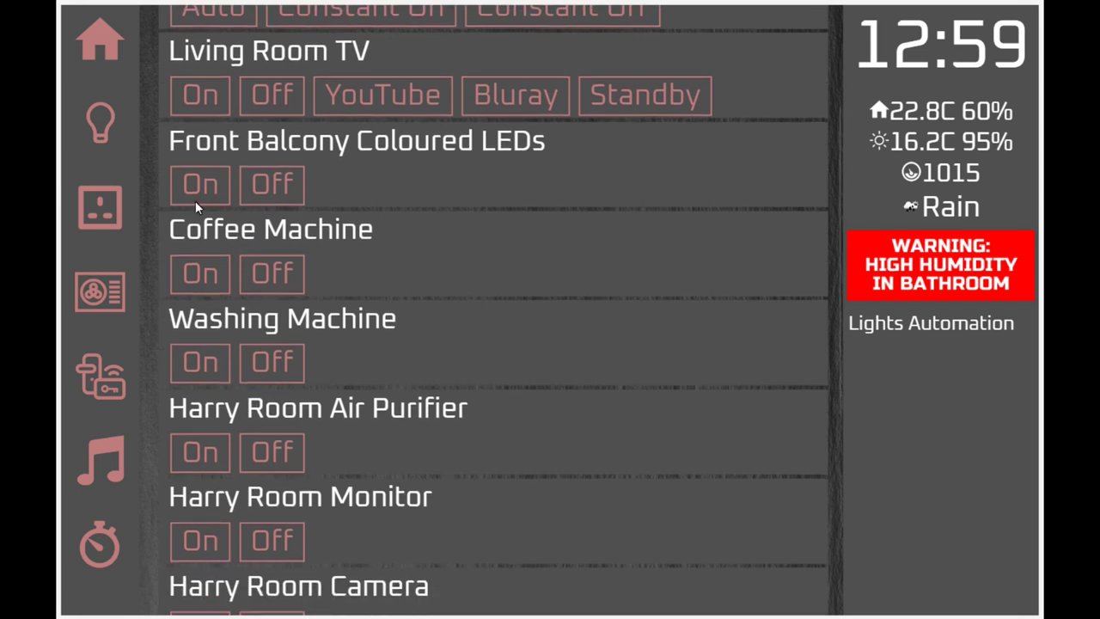
{"action": "scroll", "coordinate": [276, 363], "scroll_direction": "down", "scroll_amount": 3}
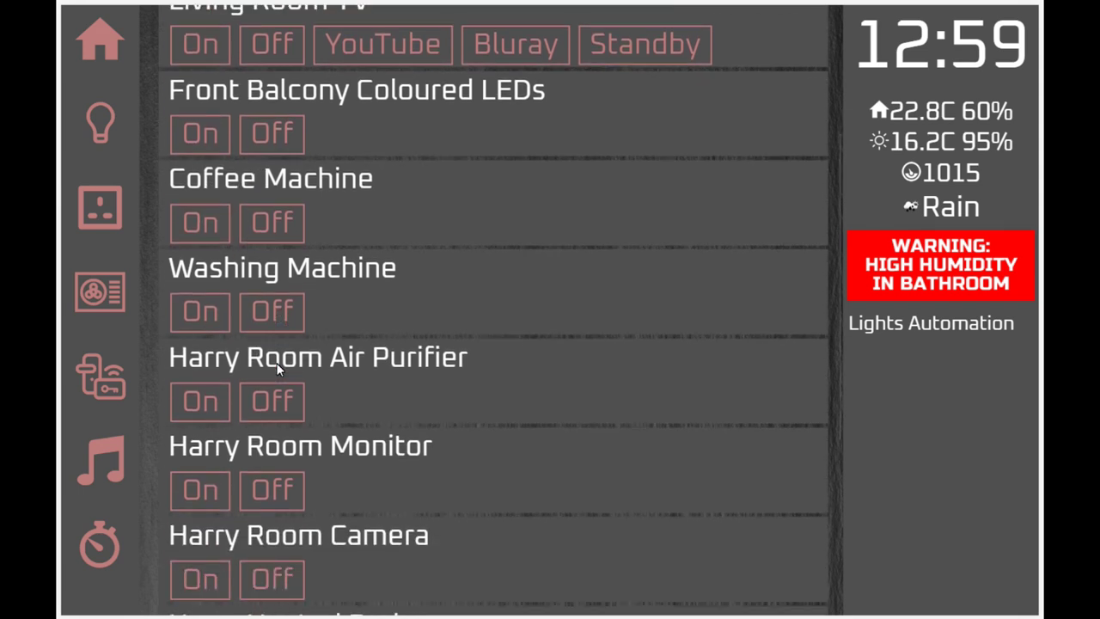
{"action": "scroll", "coordinate": [276, 363], "scroll_direction": "down", "scroll_amount": 2}
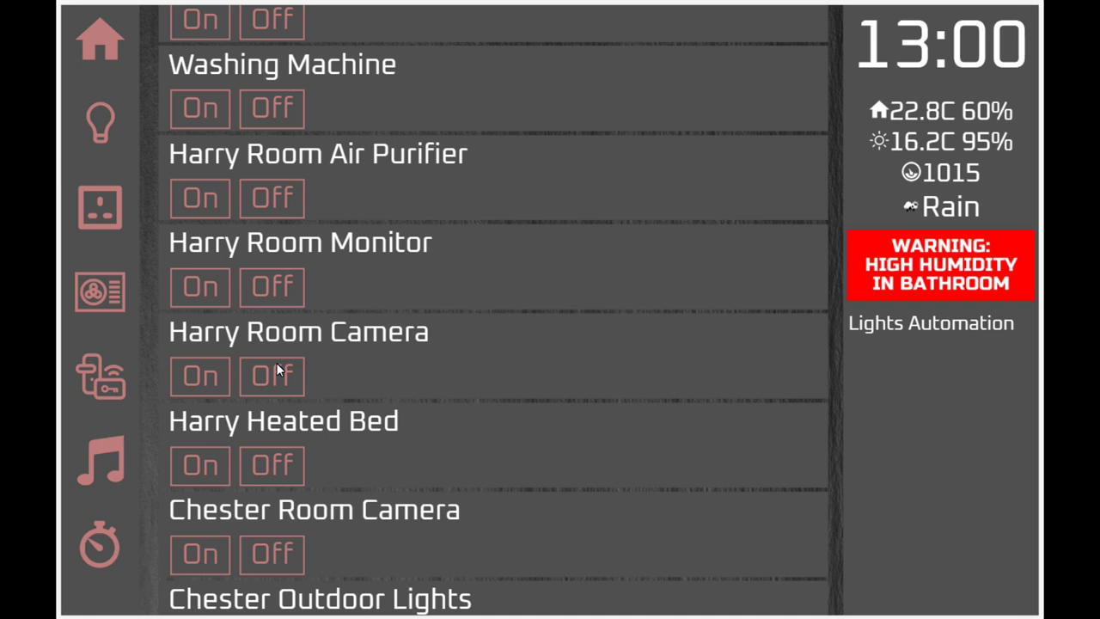
{"action": "scroll", "coordinate": [482, 413], "scroll_direction": "down", "scroll_amount": 3}
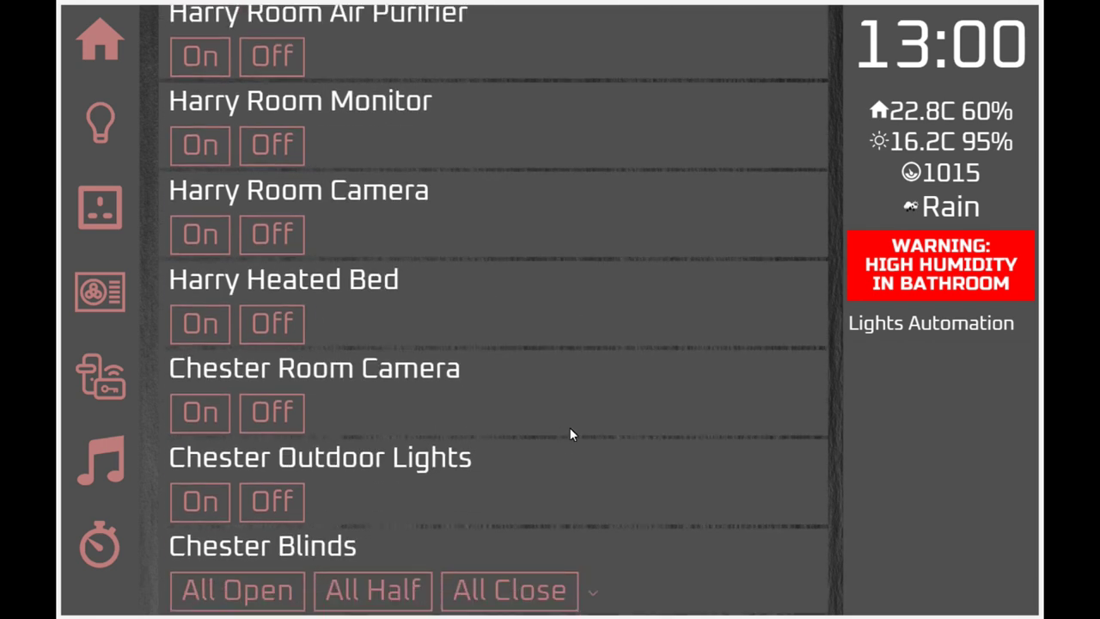
Show and hide the Chester Blinds door and window controls twice, then open the climate page
{"action": "left_click", "coordinate": [593, 594]}
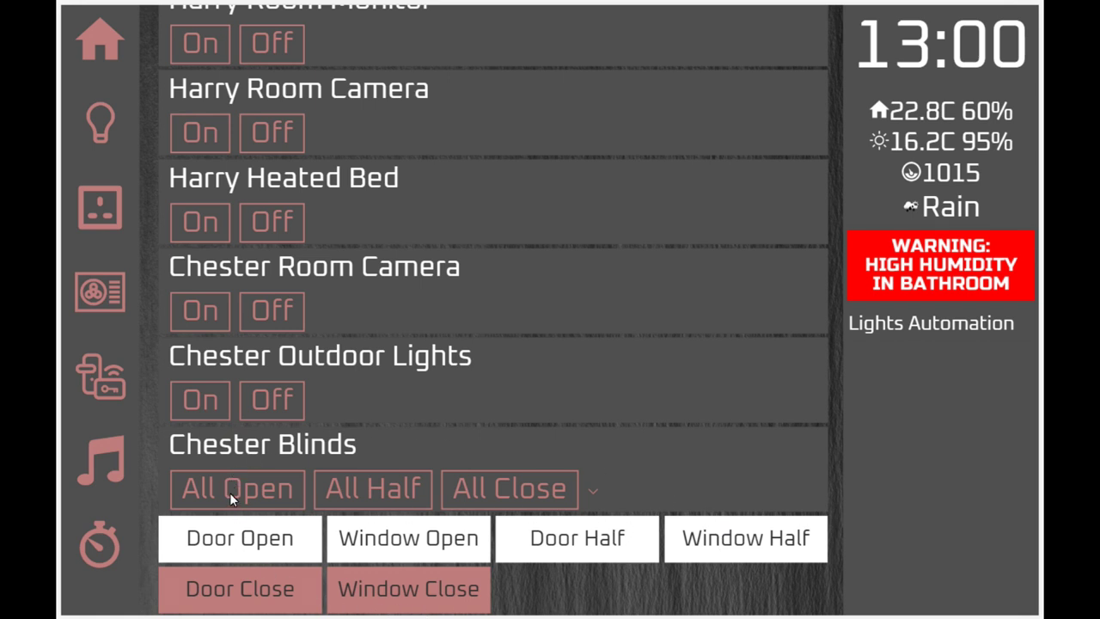
{"action": "left_click", "coordinate": [593, 490]}
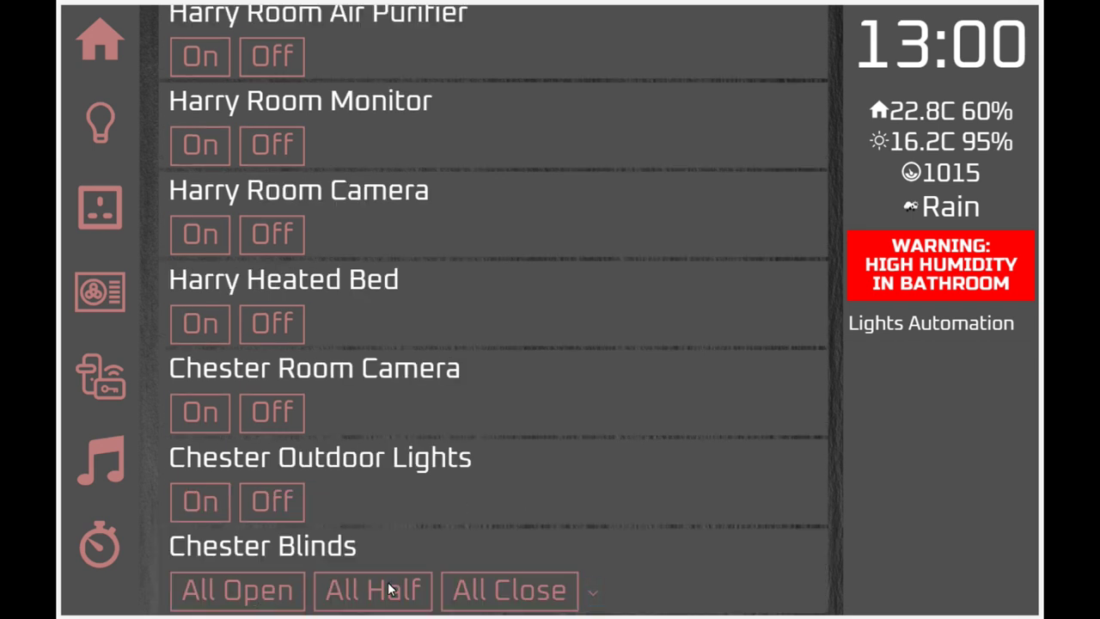
{"action": "left_click", "coordinate": [591, 593]}
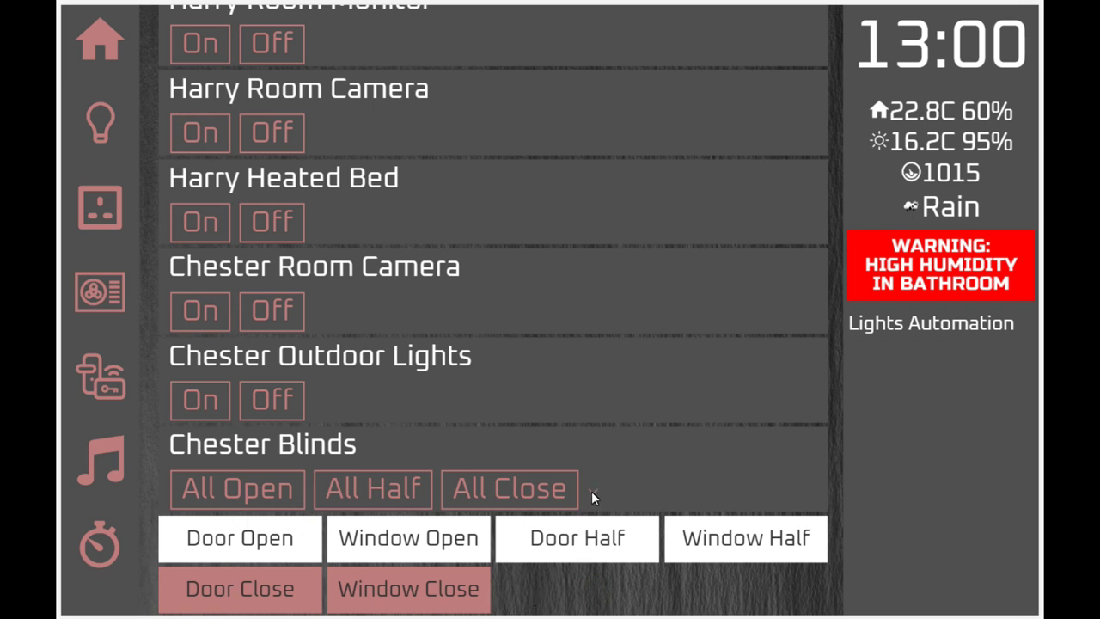
{"action": "left_click", "coordinate": [591, 491]}
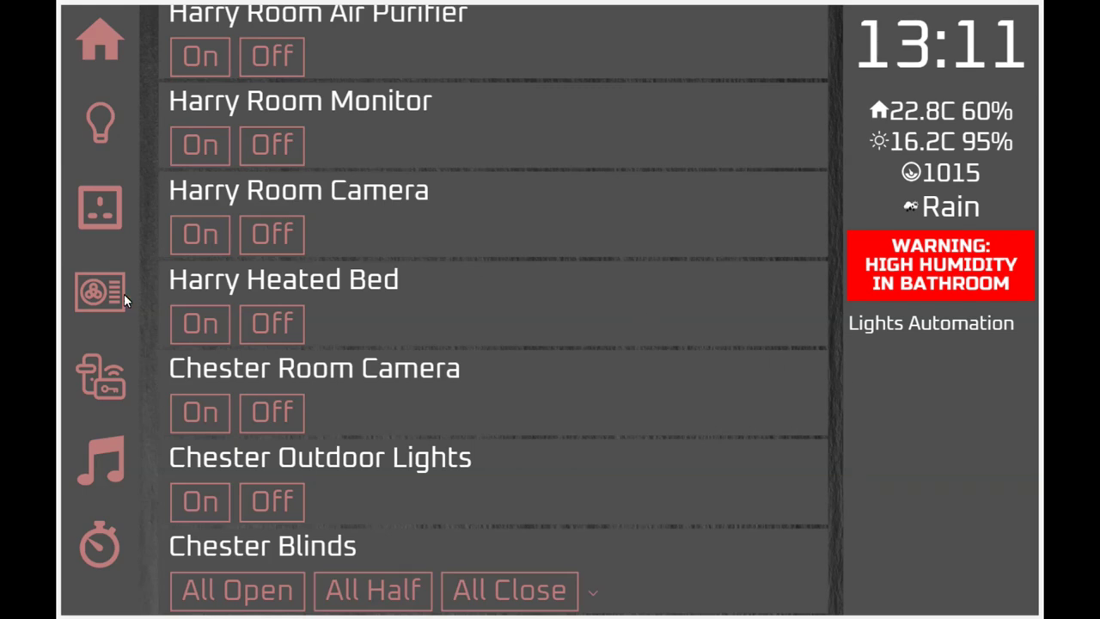
{"action": "left_click", "coordinate": [124, 294]}
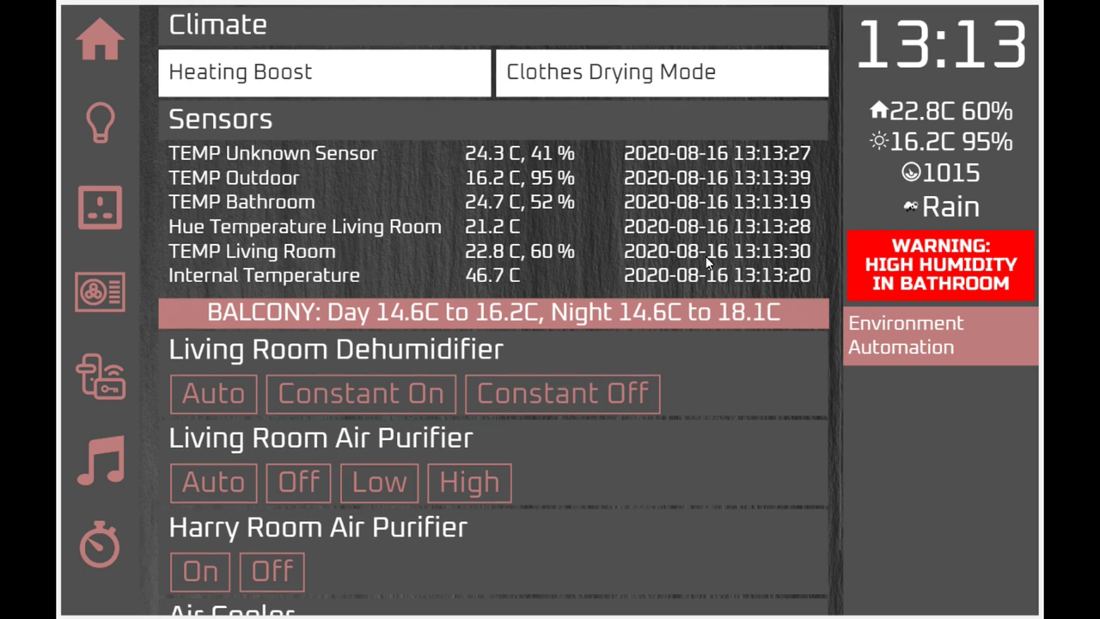
{"action": "scroll", "coordinate": [705, 256], "scroll_direction": "down", "scroll_amount": 2}
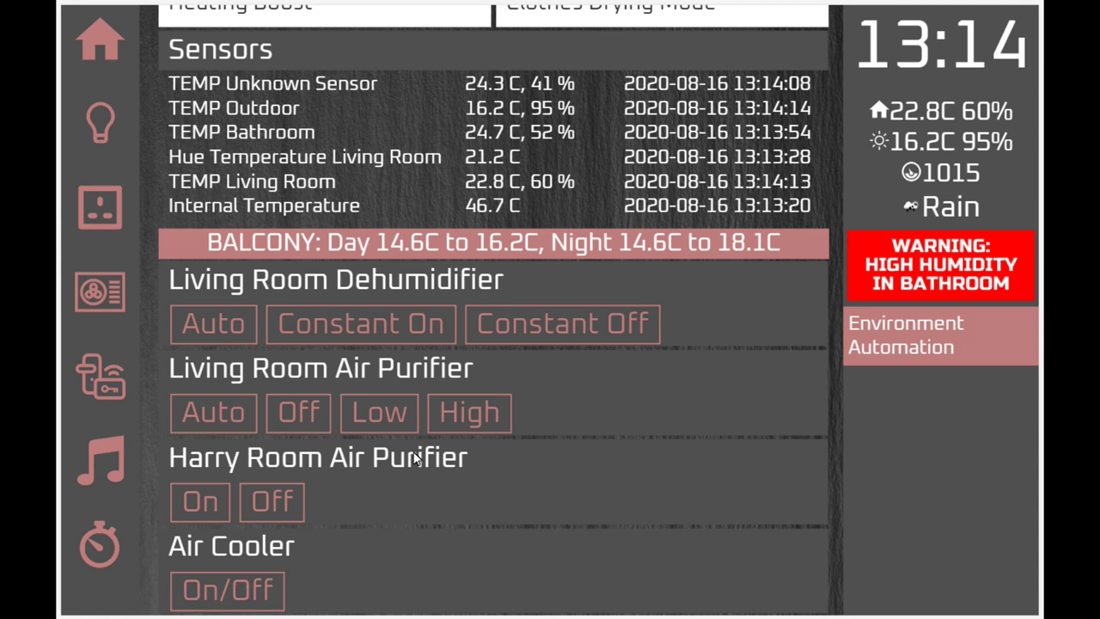
{"action": "scroll", "coordinate": [446, 441], "scroll_direction": "up", "scroll_amount": 2}
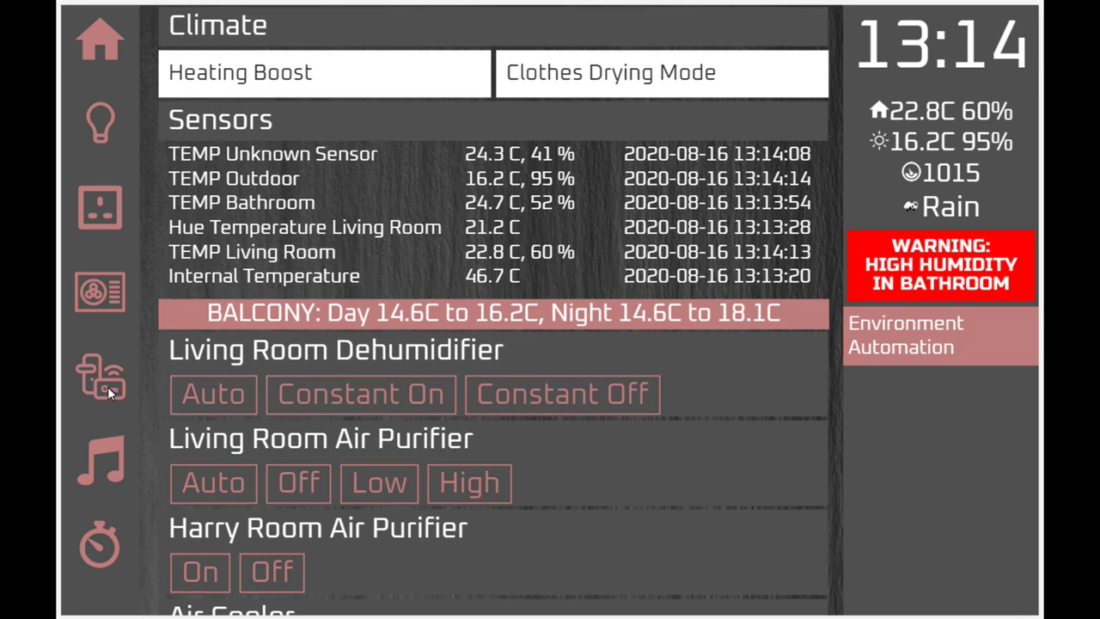
Open the Day, night and security page listing door and motion sensor states
{"action": "left_click", "coordinate": [109, 386]}
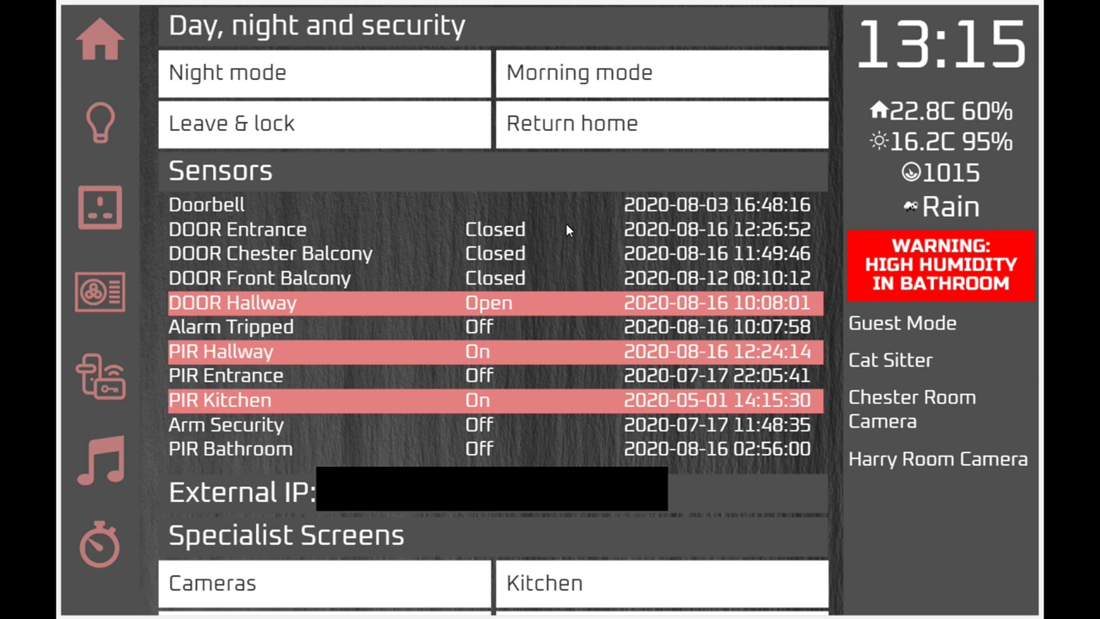
{"action": "scroll", "coordinate": [575, 222], "scroll_direction": "down", "scroll_amount": 1}
Scroll up and down through the security page's sensor list
{"action": "scroll", "coordinate": [510, 307], "scroll_direction": "up", "scroll_amount": 1}
{"action": "scroll", "coordinate": [744, 363], "scroll_direction": "down", "scroll_amount": 1}
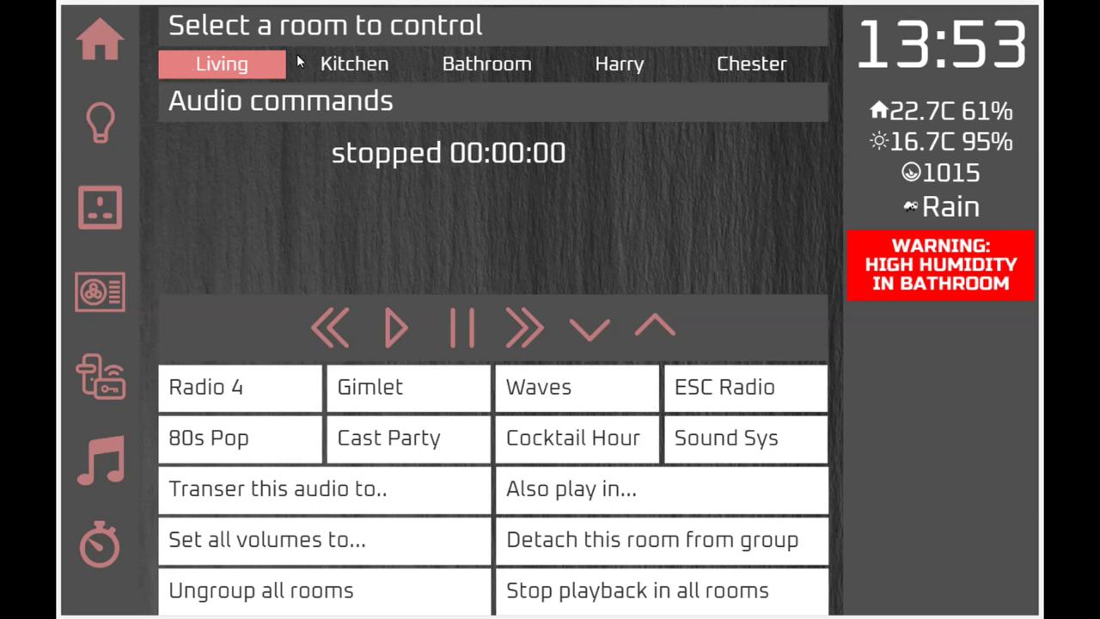
Select Kitchen audio, then switch to the Bathroom with its track paused at 00:00:28
{"action": "left_click", "coordinate": [339, 62]}
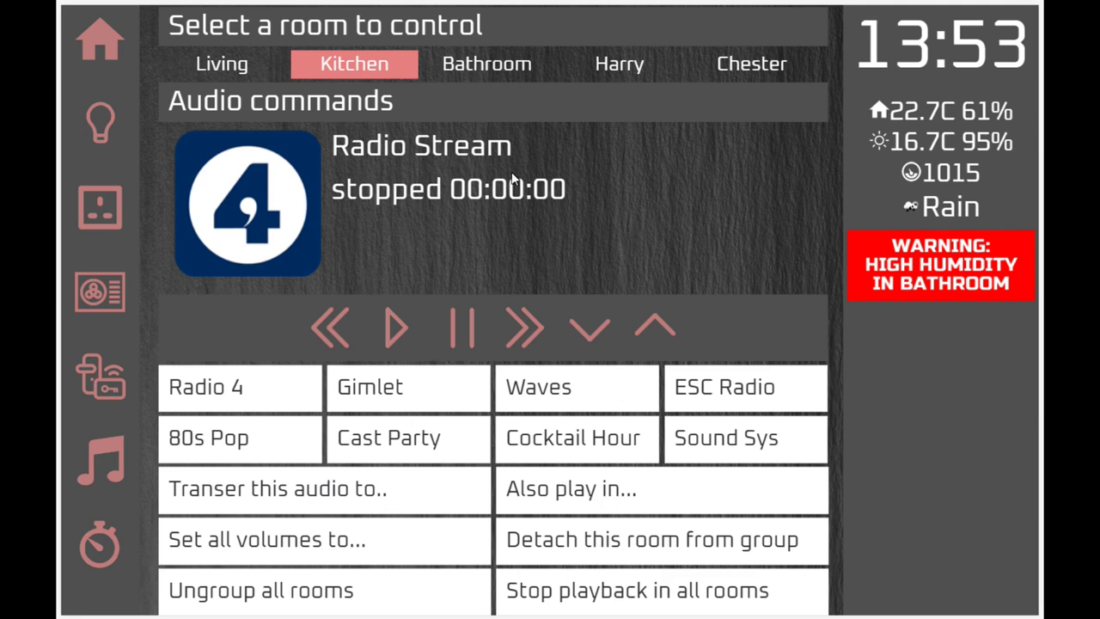
{"action": "left_click", "coordinate": [526, 72]}
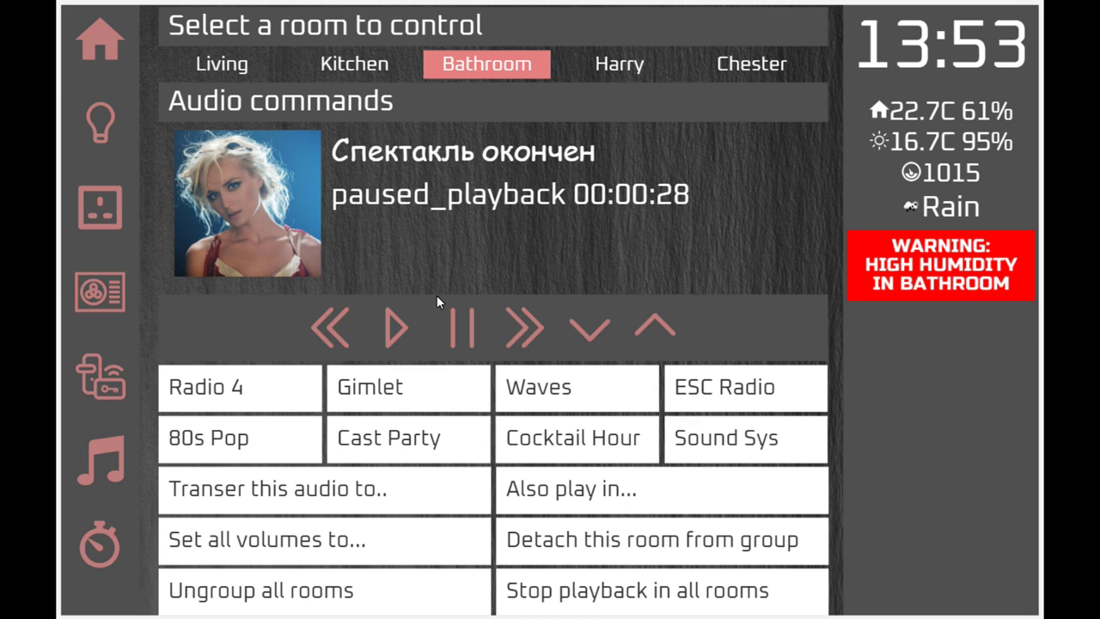
{"action": "left_click", "coordinate": [413, 492]}
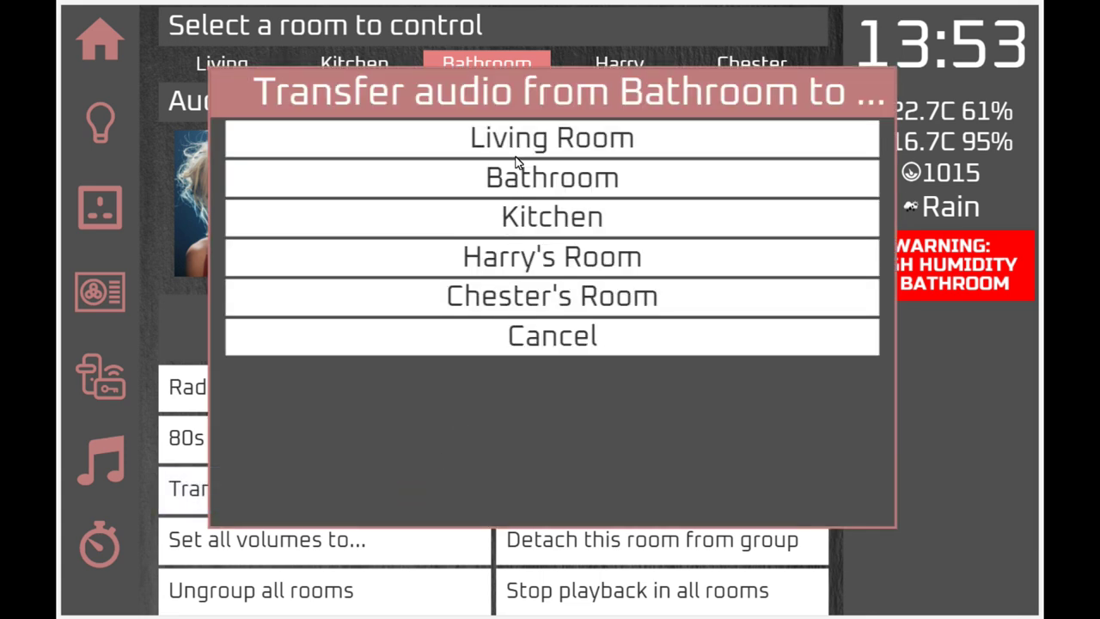
{"action": "left_click", "coordinate": [587, 342]}
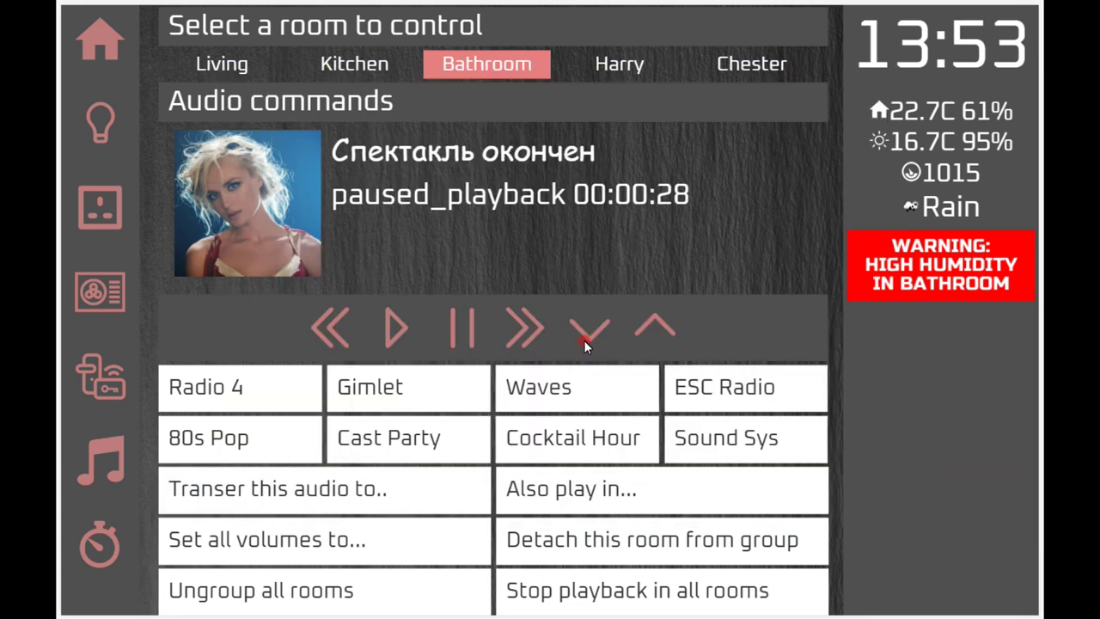
{"action": "left_click", "coordinate": [578, 490]}
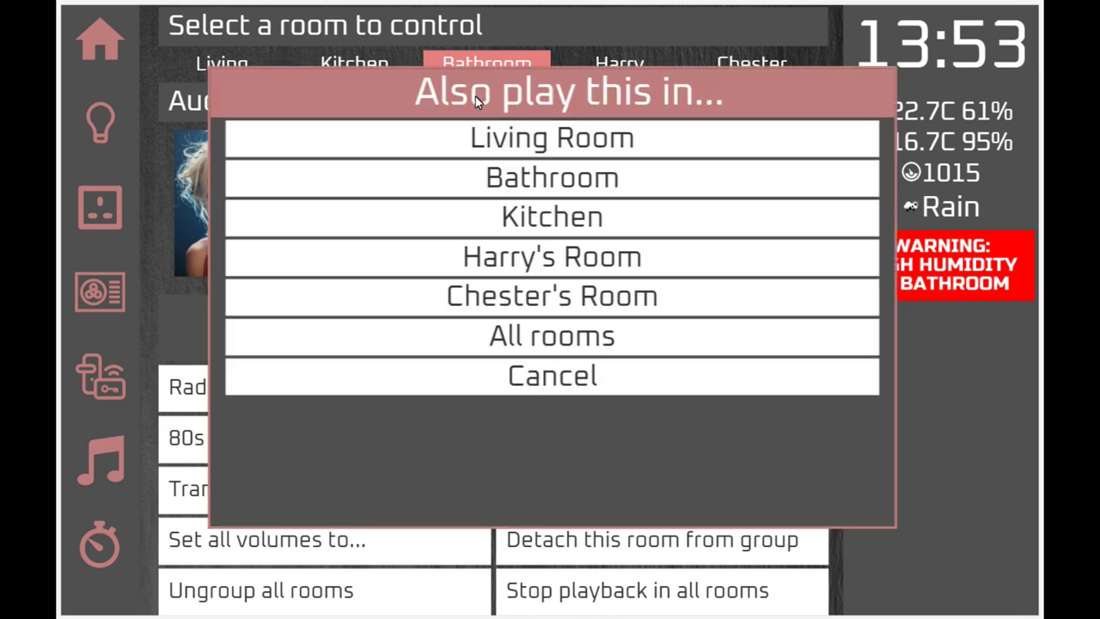
{"action": "left_click", "coordinate": [547, 376]}
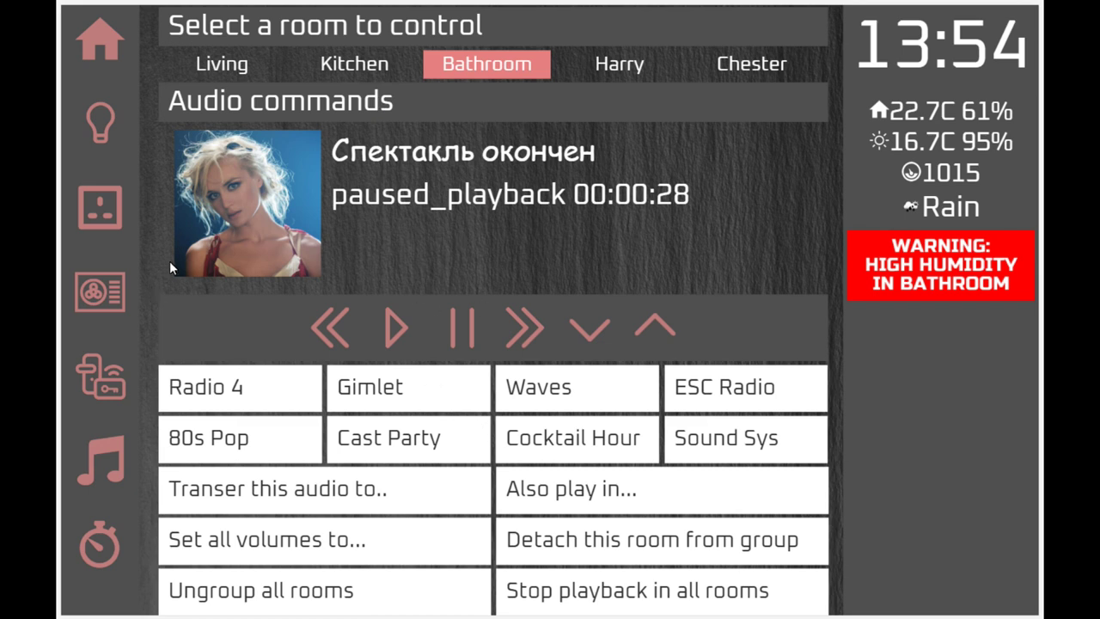
Return to the home page and preview the timer durations without starting a timer
{"action": "left_click", "coordinate": [107, 42]}
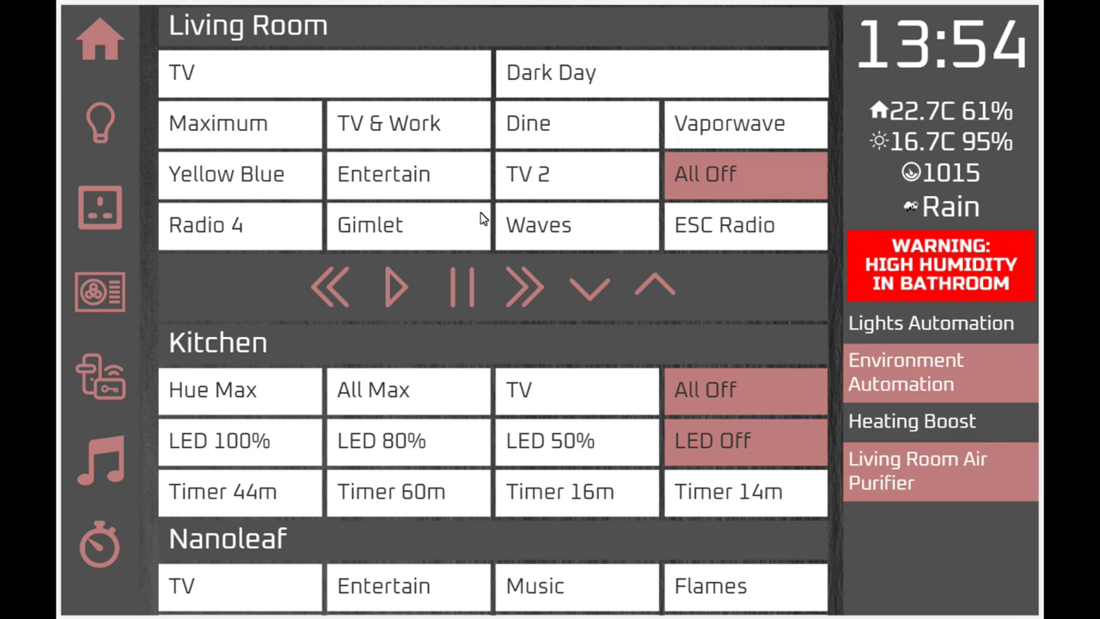
{"action": "left_click", "coordinate": [105, 550]}
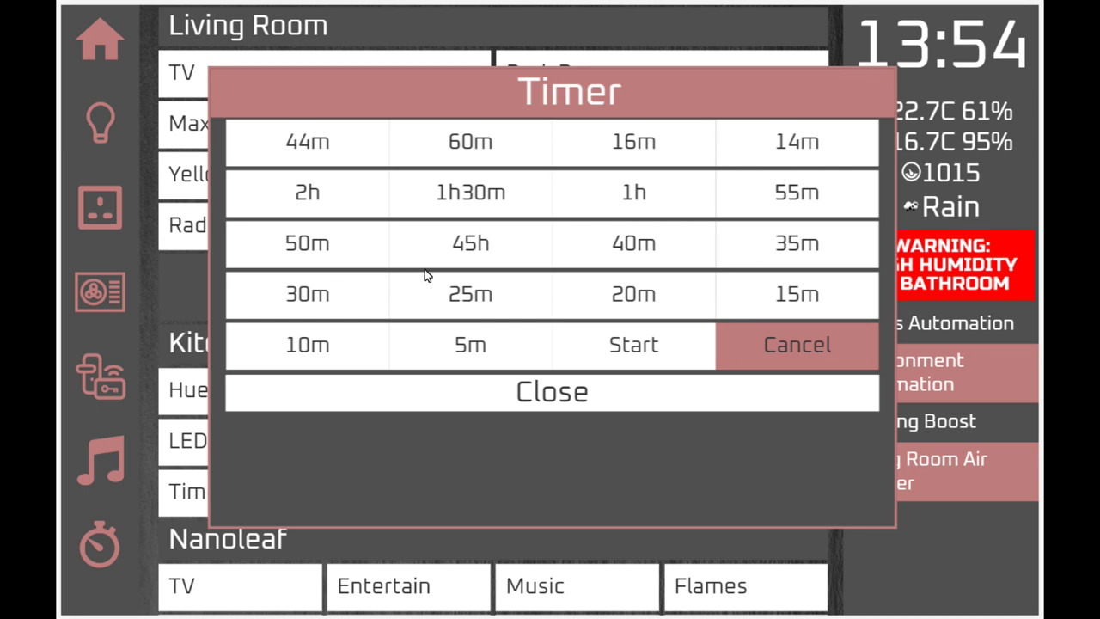
{"action": "left_click", "coordinate": [550, 394]}
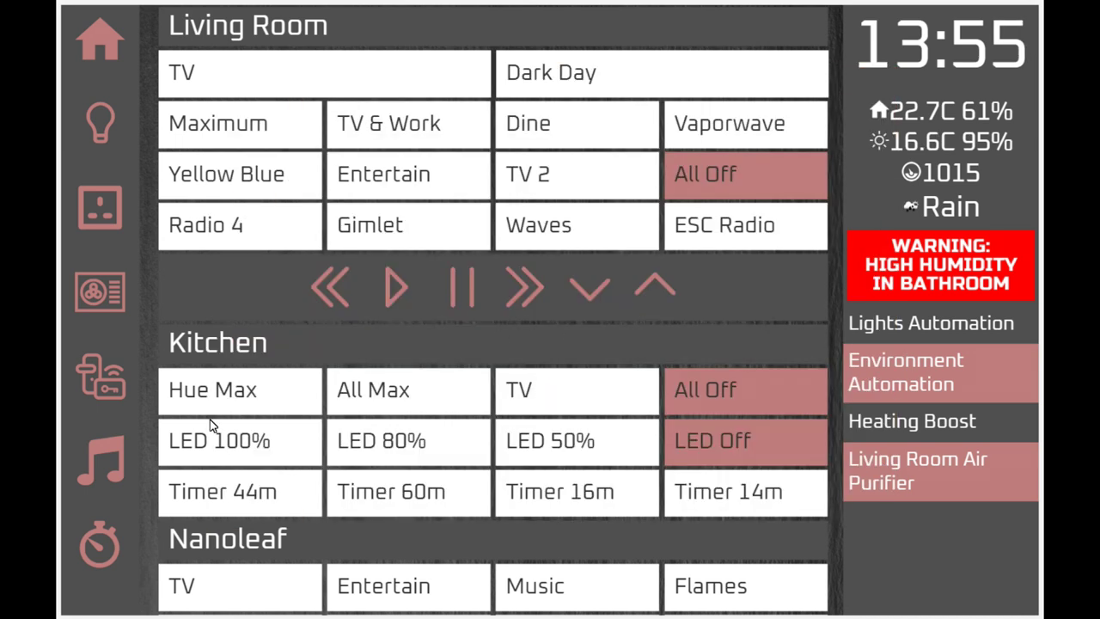